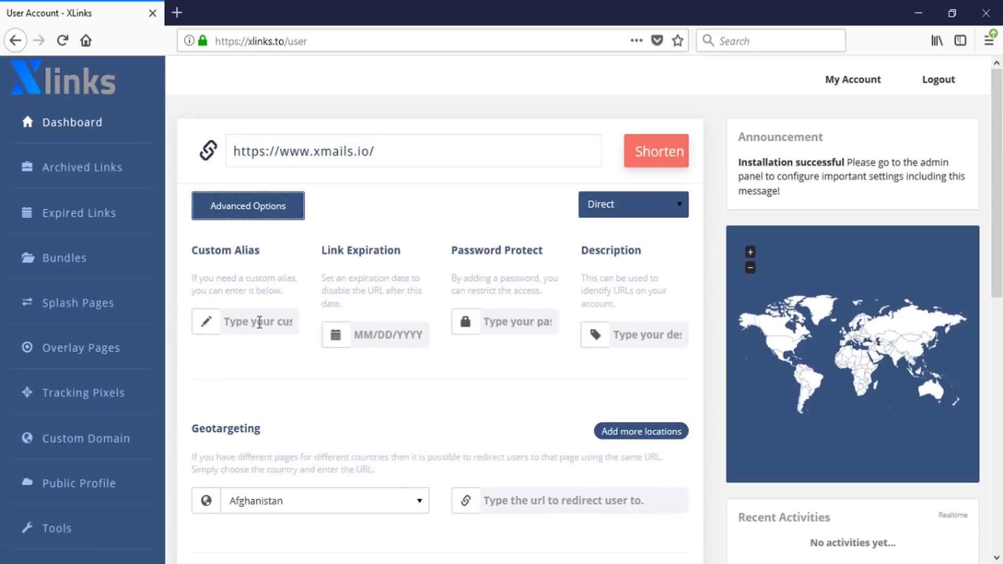
Give the xmails.io link the alias 'Xmails Promotion' and attach the Xmails-promotion pixel.
click(265, 317)
text(Xmails Promo)
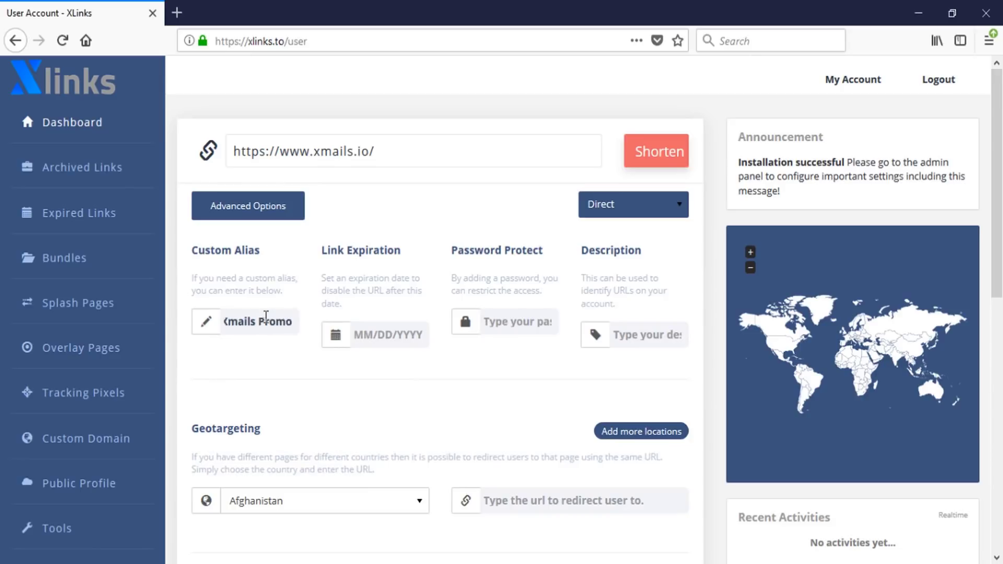
text(tion)
scroll(320, 363, down, 4)
scroll(318, 371, down, 5)
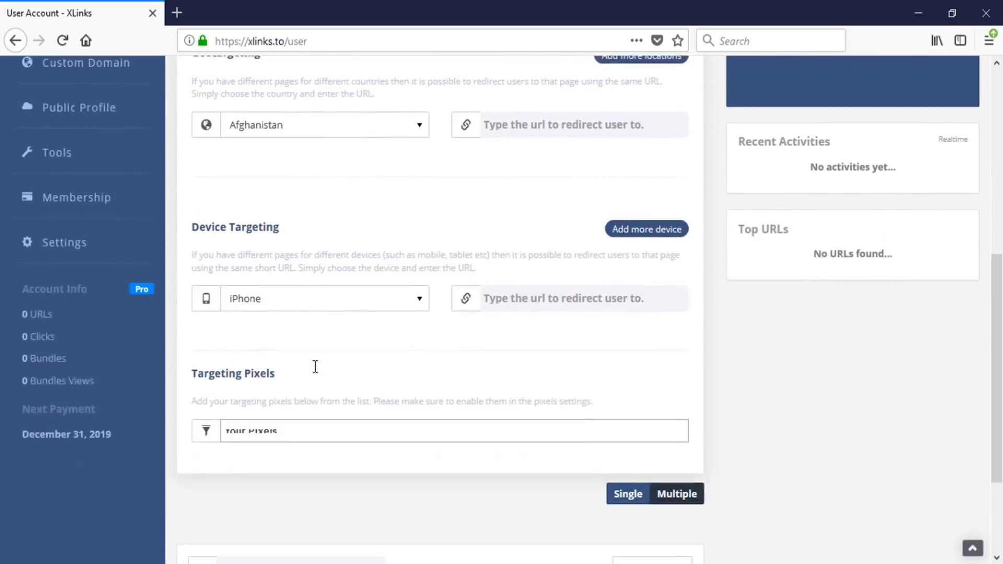
click(316, 366)
click(322, 408)
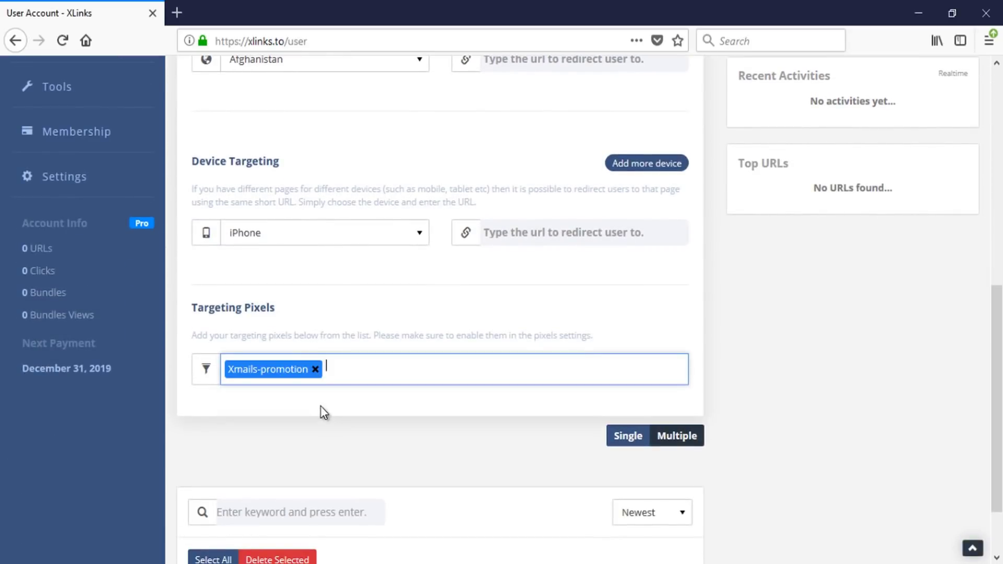
click(355, 233)
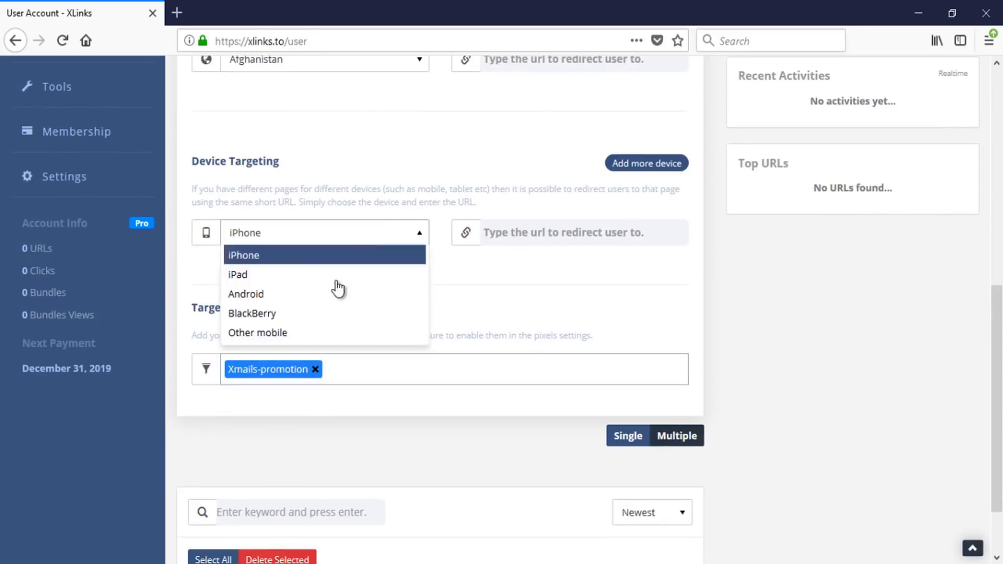
click(334, 274)
click(493, 232)
text(https://www.xmails.io/)
scroll(403, 226, up, 2)
click(324, 147)
text(un)
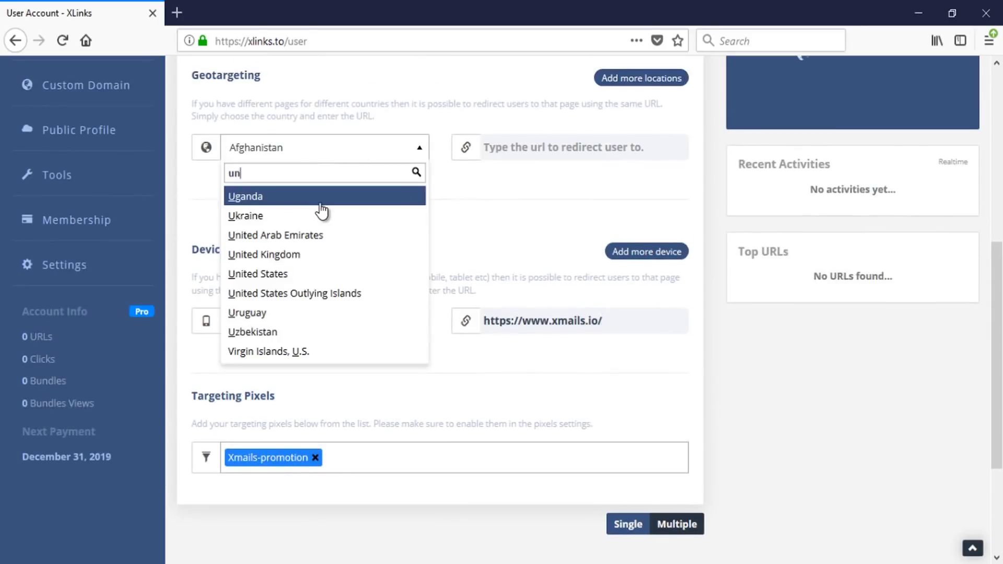
text(i)
click(323, 233)
text(https://www.xmails.io/pro)
scroll(454, 208, up, 7)
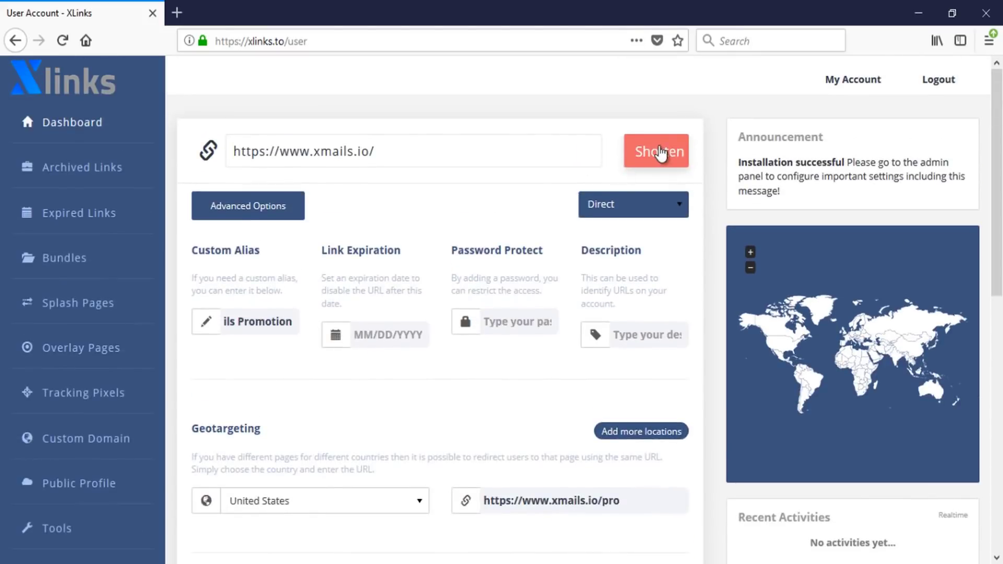
click(663, 152)
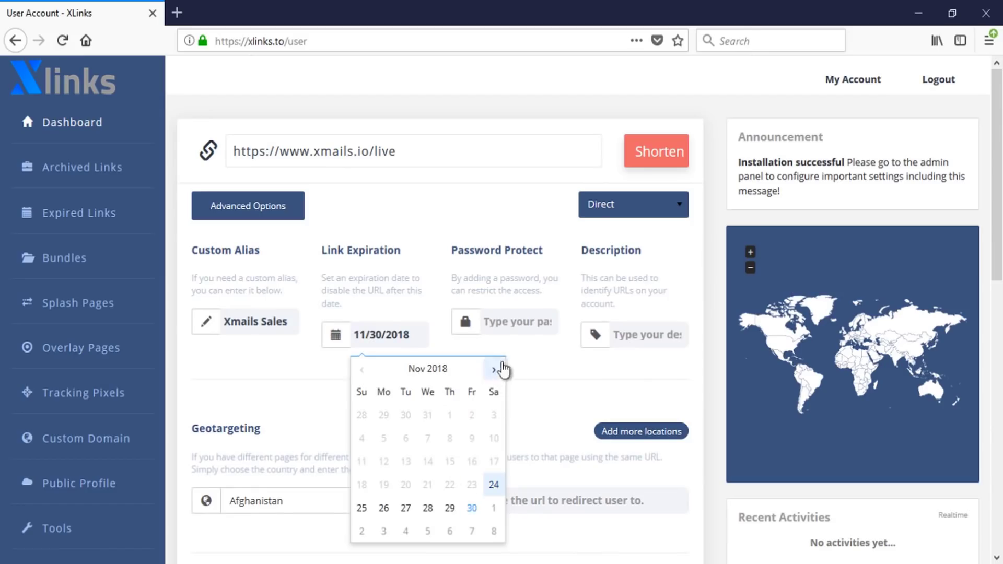
click(471, 297)
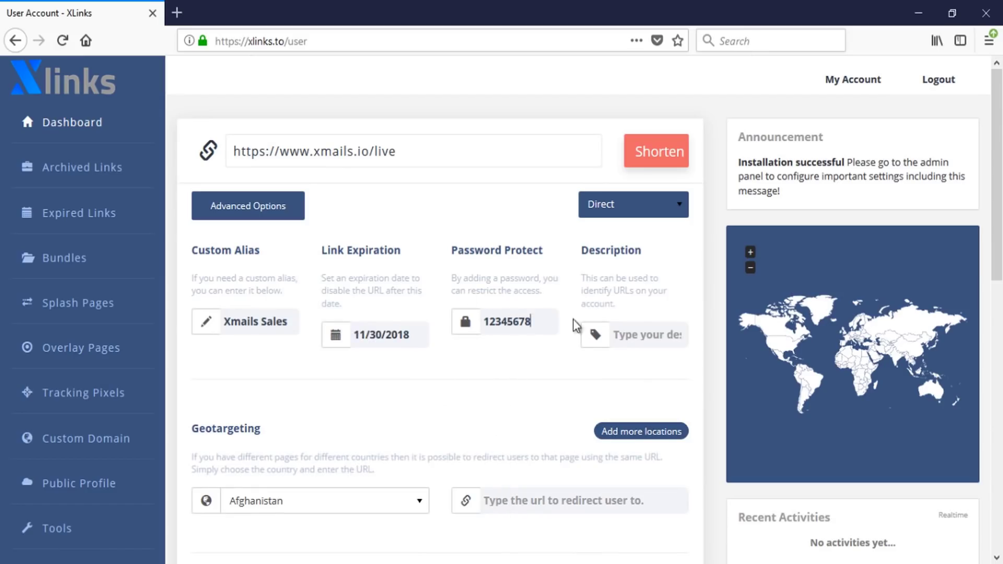
click(588, 334)
key(ctrl+v)
click(635, 143)
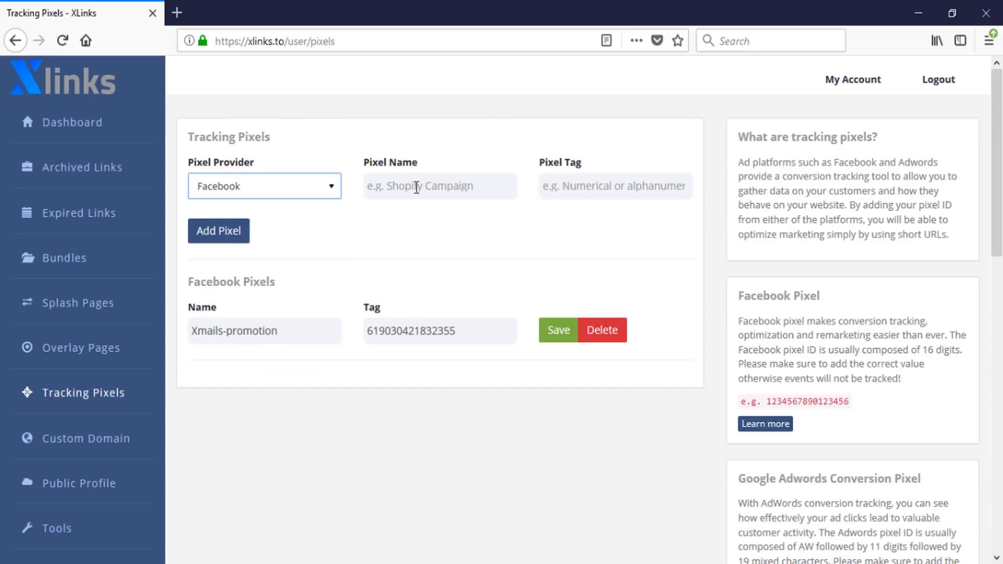
click(416, 187)
text(Xmails sales)
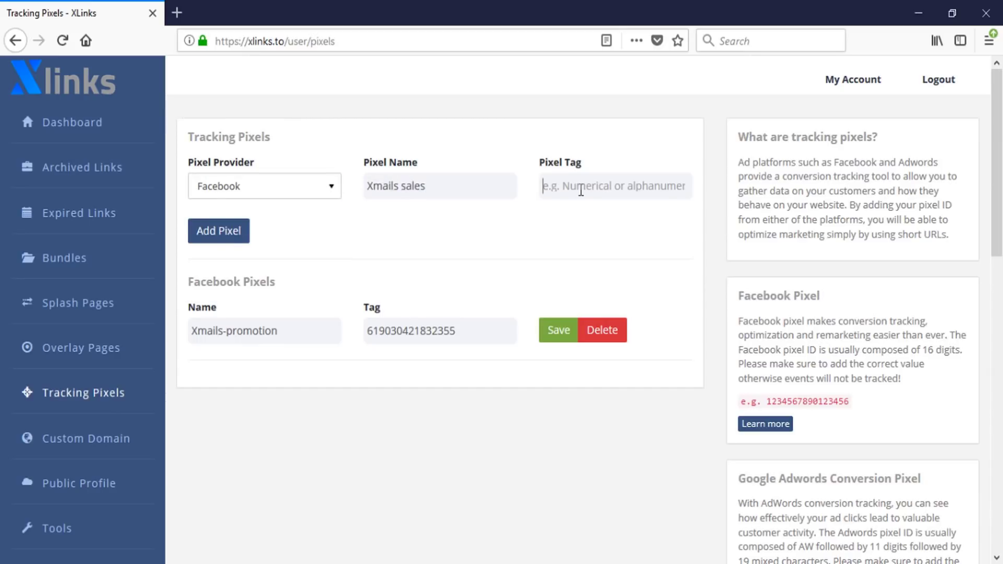
click(586, 187)
text(611252421832355)
click(235, 233)
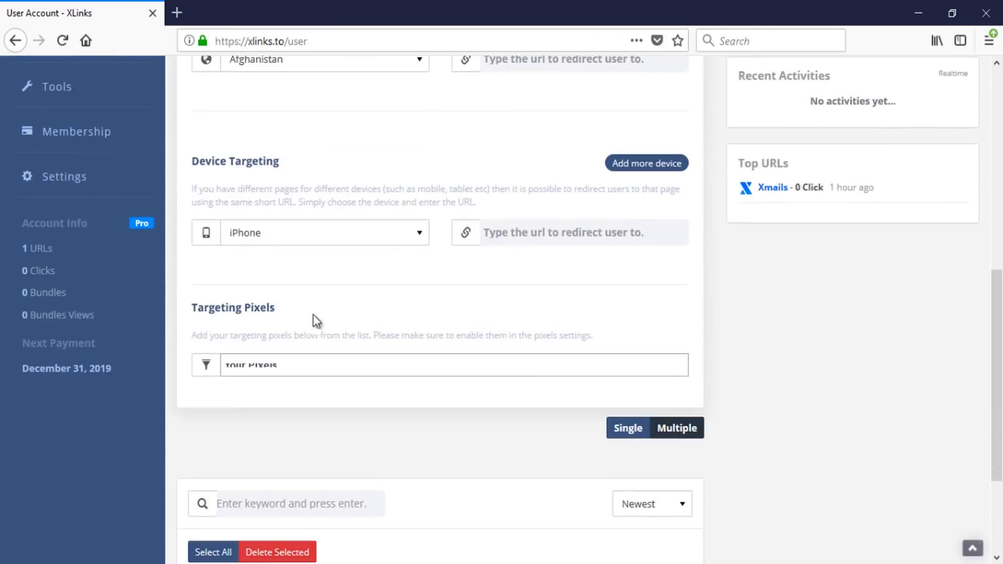
Attach both the Xmails sales and Xmails-promotion pixels to the link.
click(308, 365)
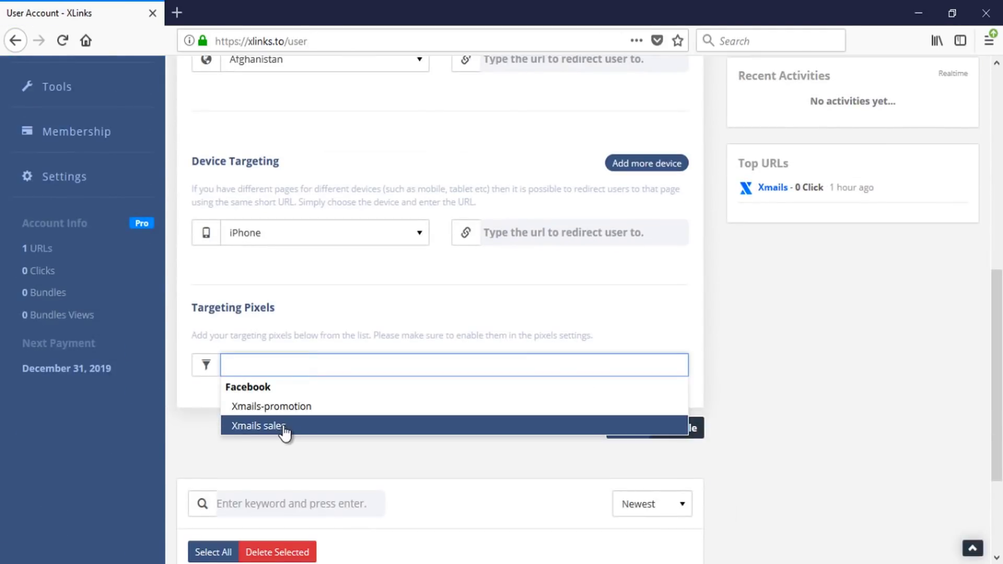
click(285, 428)
click(311, 370)
click(302, 414)
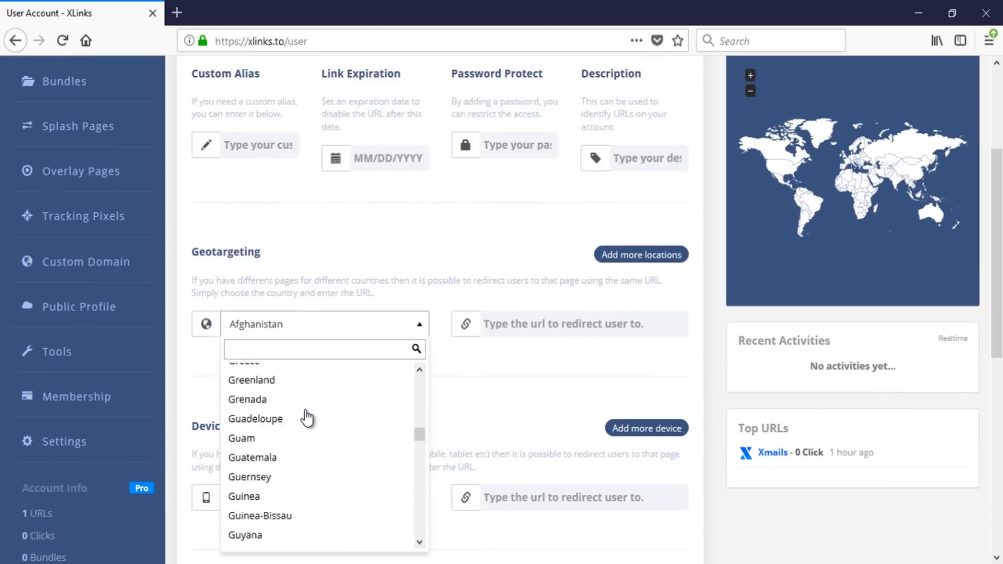
scroll(307, 415, down, 5)
text(Unite)
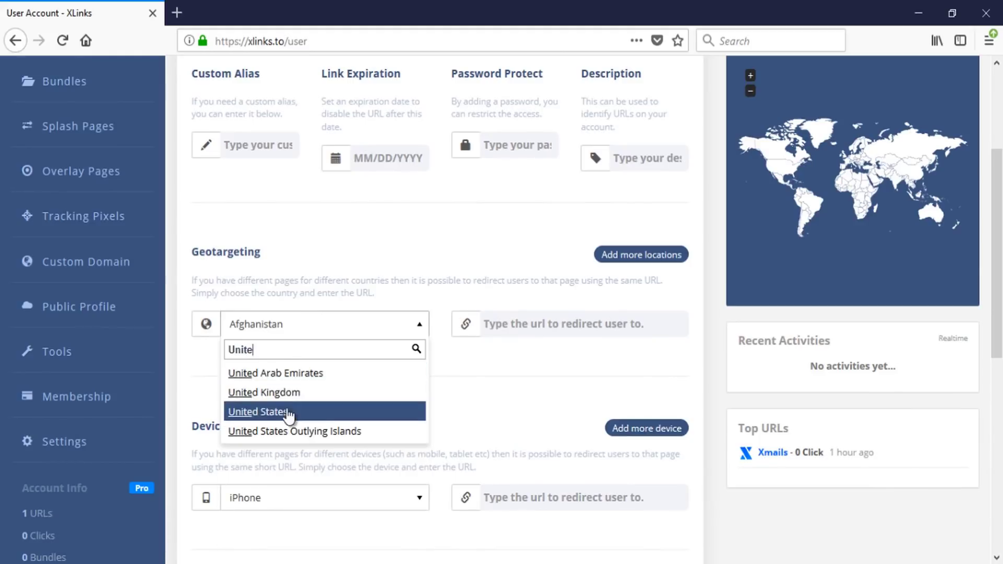
click(287, 412)
click(509, 317)
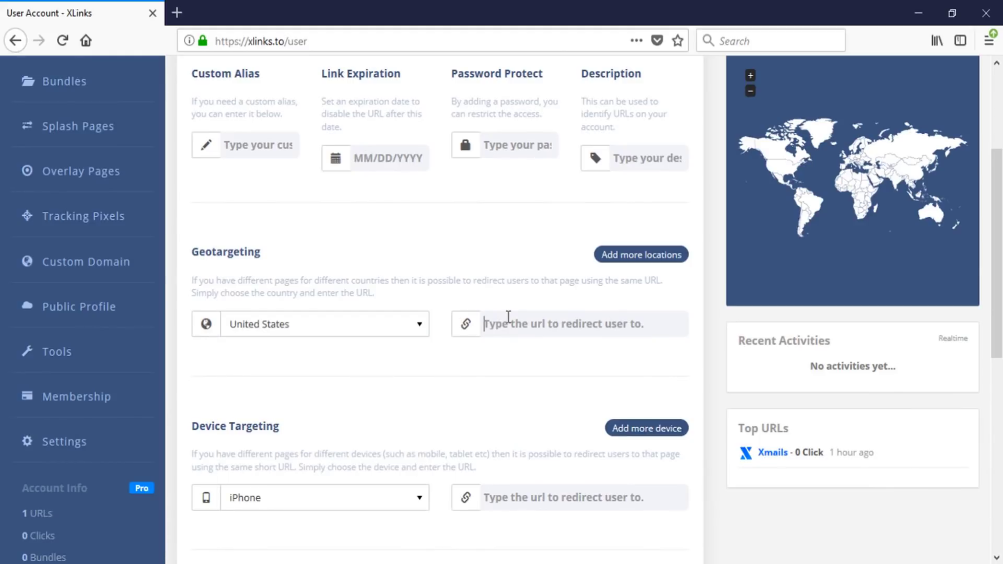
text(https://www.xmails.io/live)
click(625, 256)
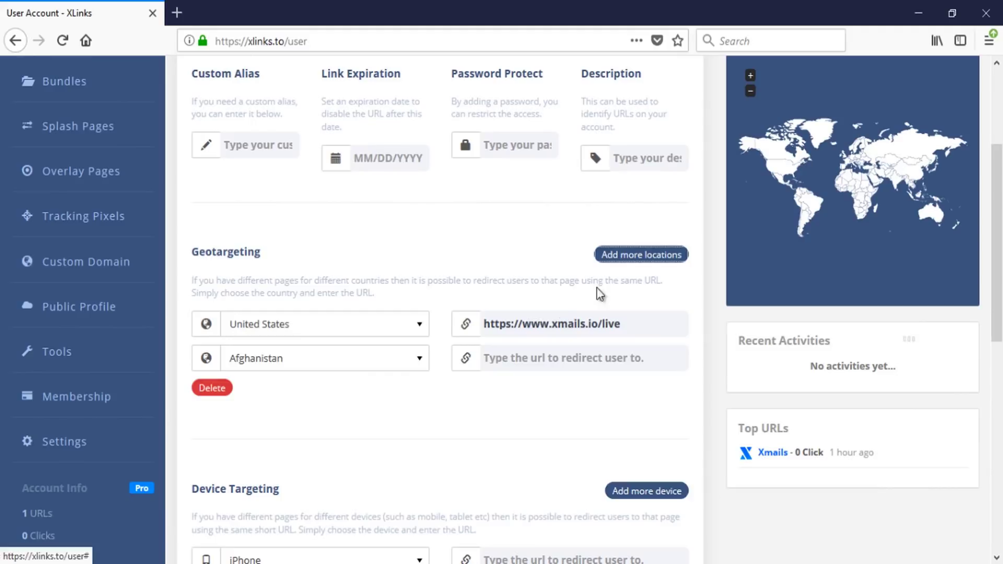
click(376, 361)
scroll(298, 471, down, 5)
scroll(298, 476, down, 10)
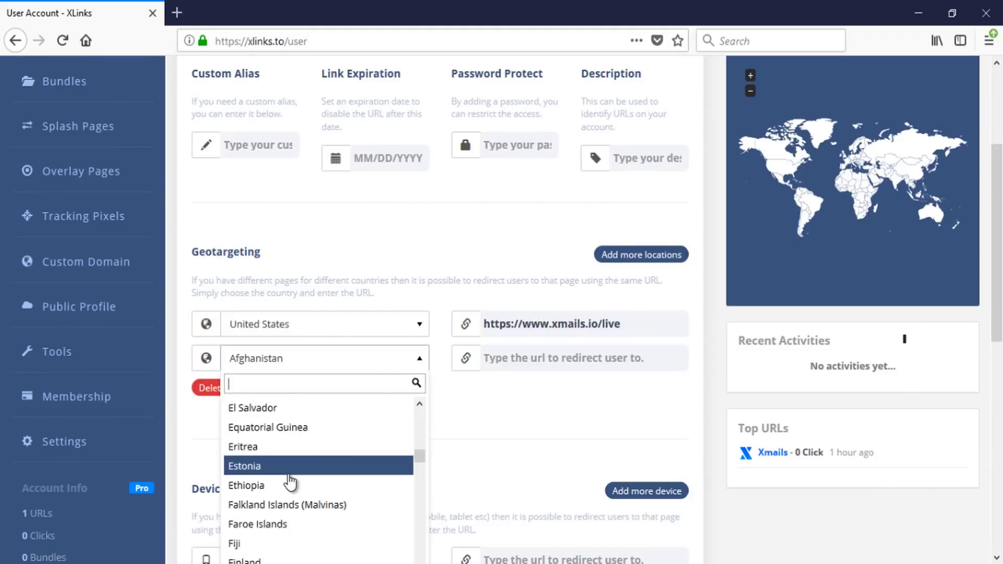
scroll(297, 475, down, 4)
click(298, 525)
click(508, 358)
text(https://www.xmails.io/live)
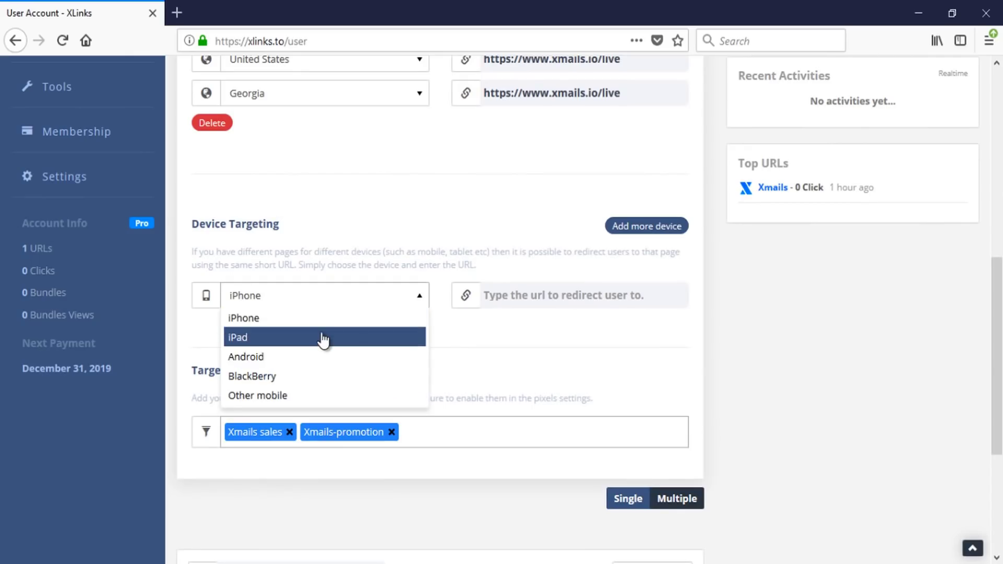
click(323, 339)
click(507, 302)
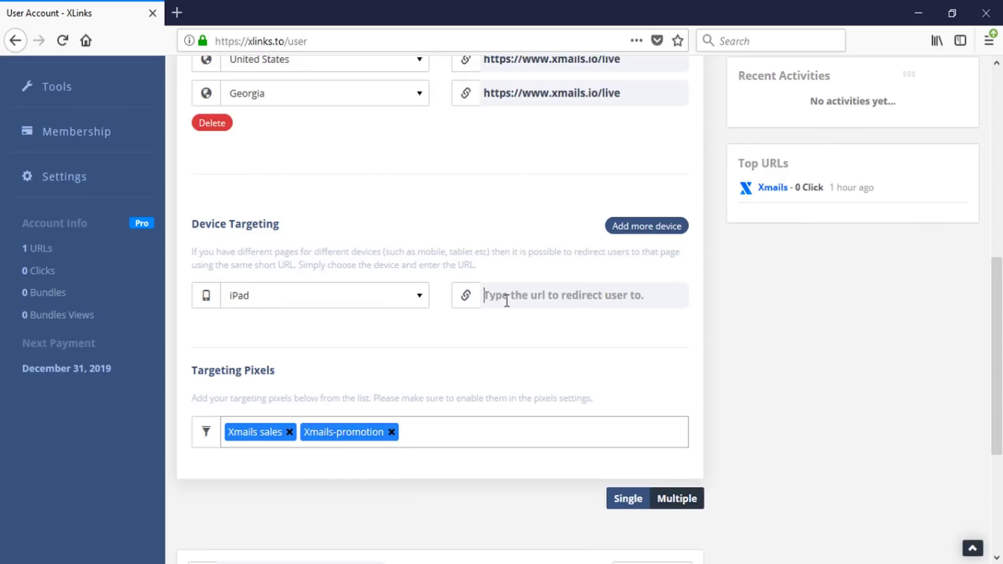
key(ctrl+v)
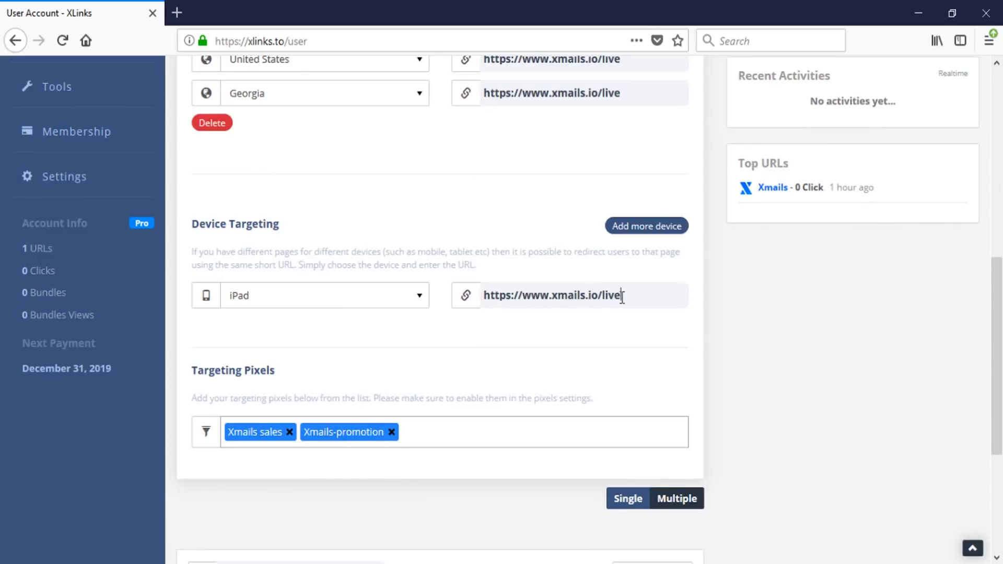
click(648, 233)
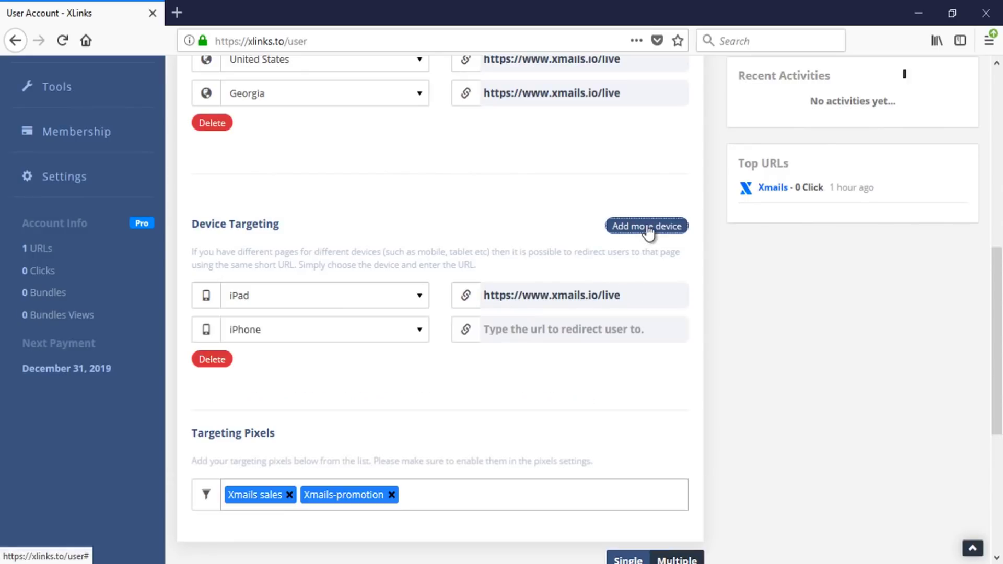
click(387, 337)
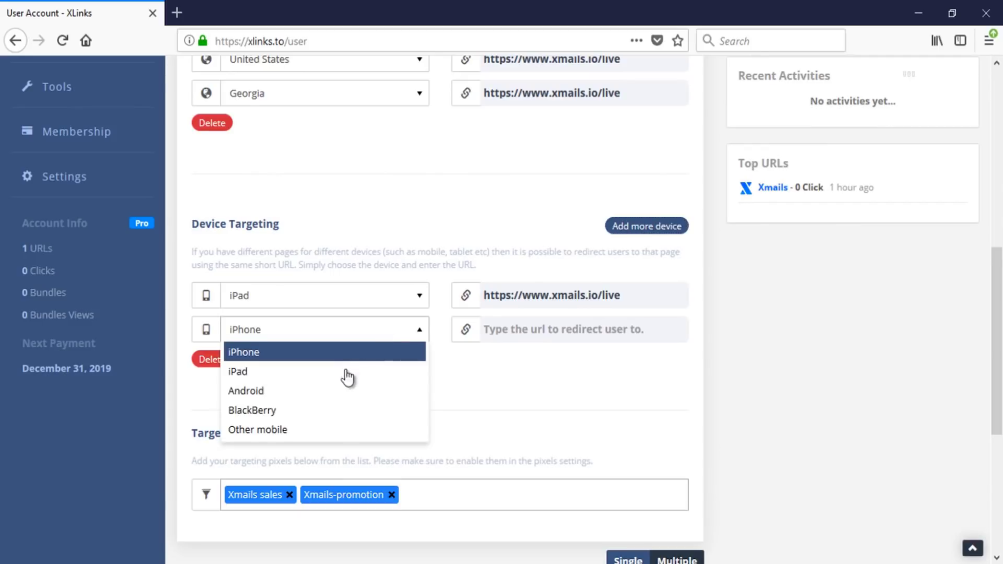
click(305, 401)
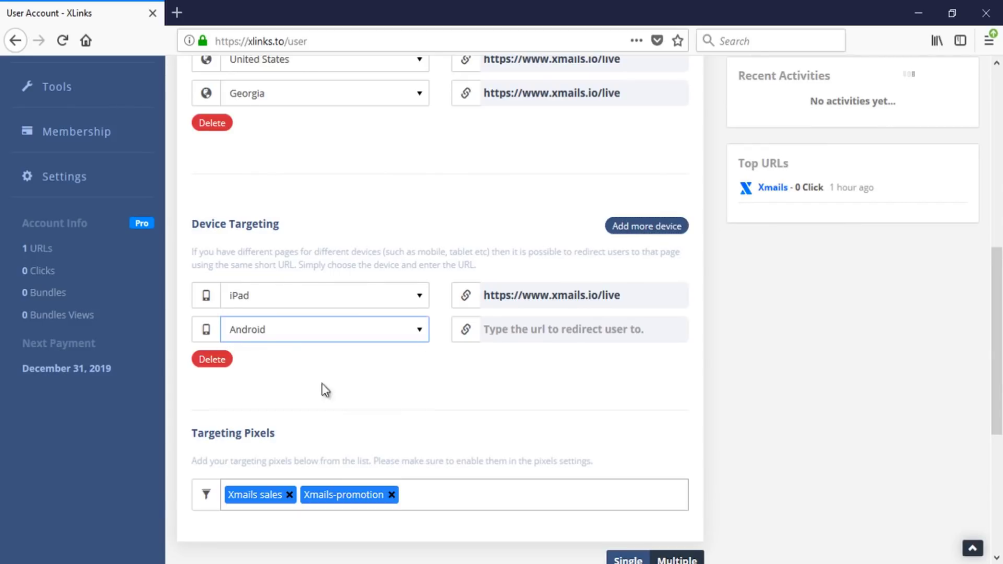
click(528, 330)
text(https://www.xmails.io/preview/#buynow)
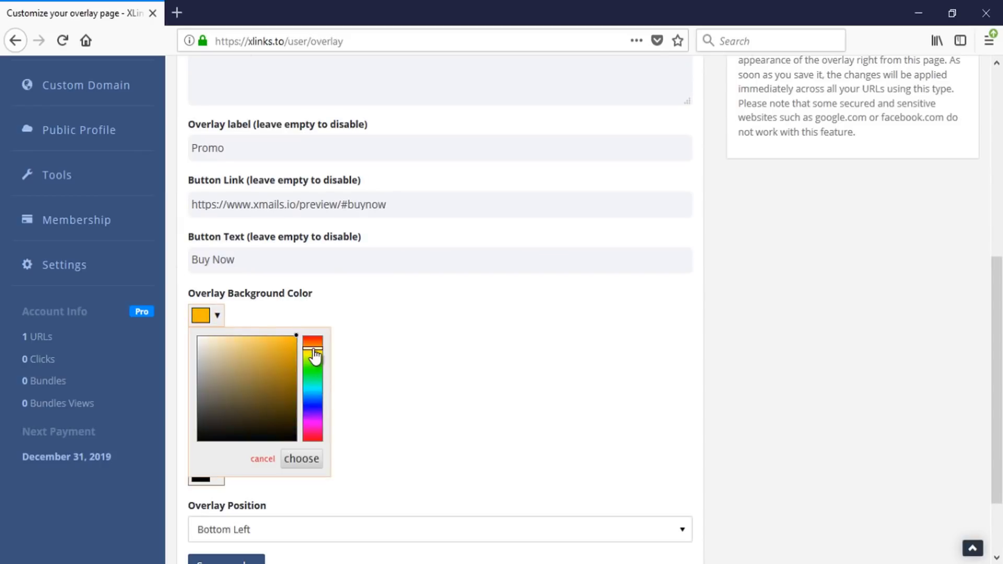
Set the overlay background colour to orange and save it.
click(269, 356)
click(102, 130)
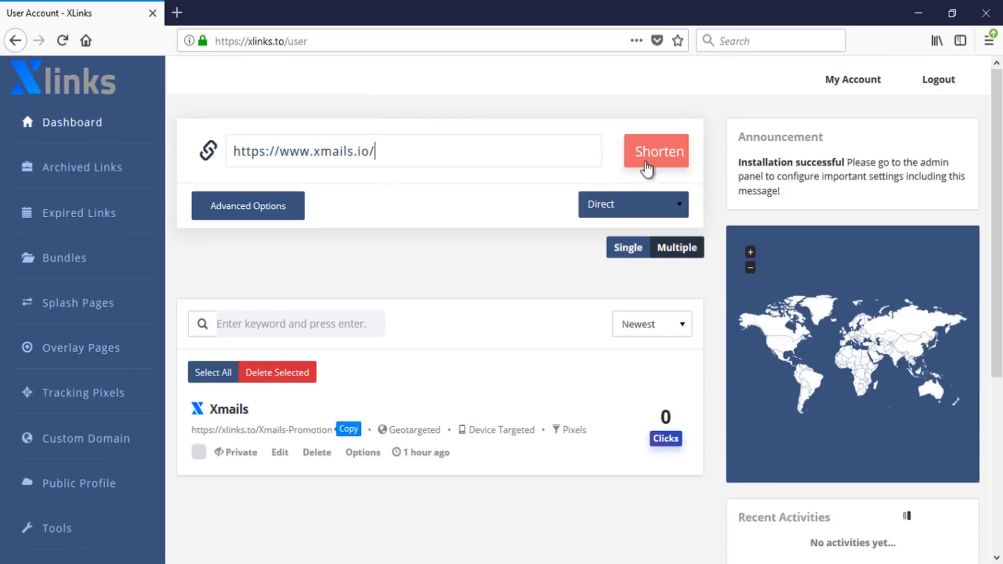
click(281, 215)
Shorten xmails.io using the Overlay redirect type.
click(634, 205)
click(609, 303)
click(657, 152)
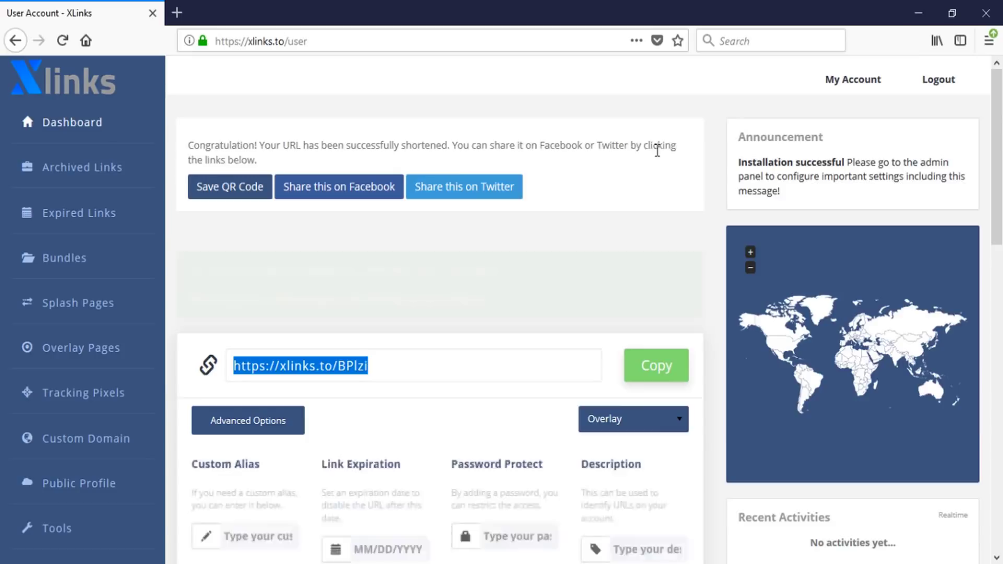
Open the new short link in a fresh browser tab to preview the Promo overlay.
click(650, 366)
click(178, 12)
key(ctrl+v)
key(Return)
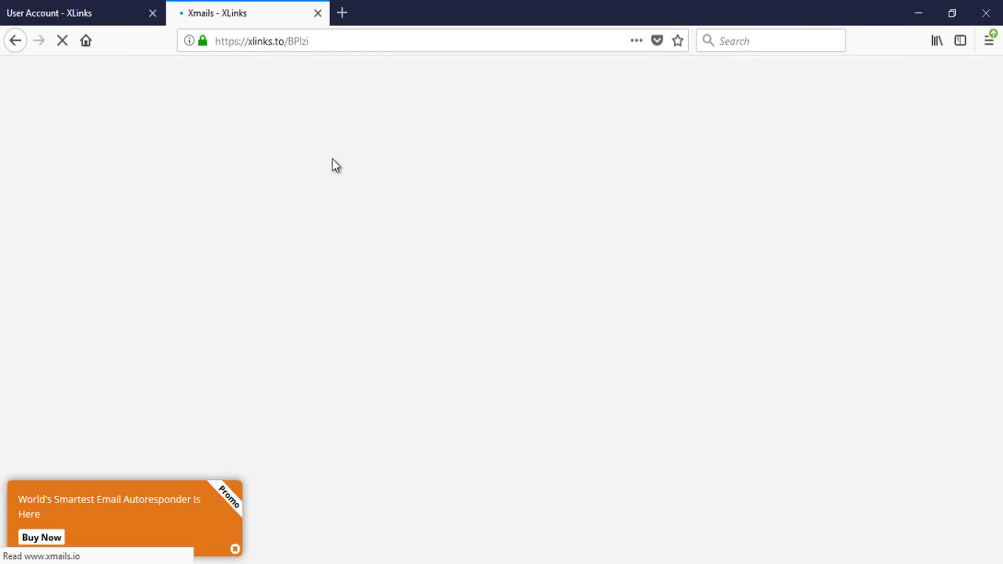
scroll(333, 165, down, 2)
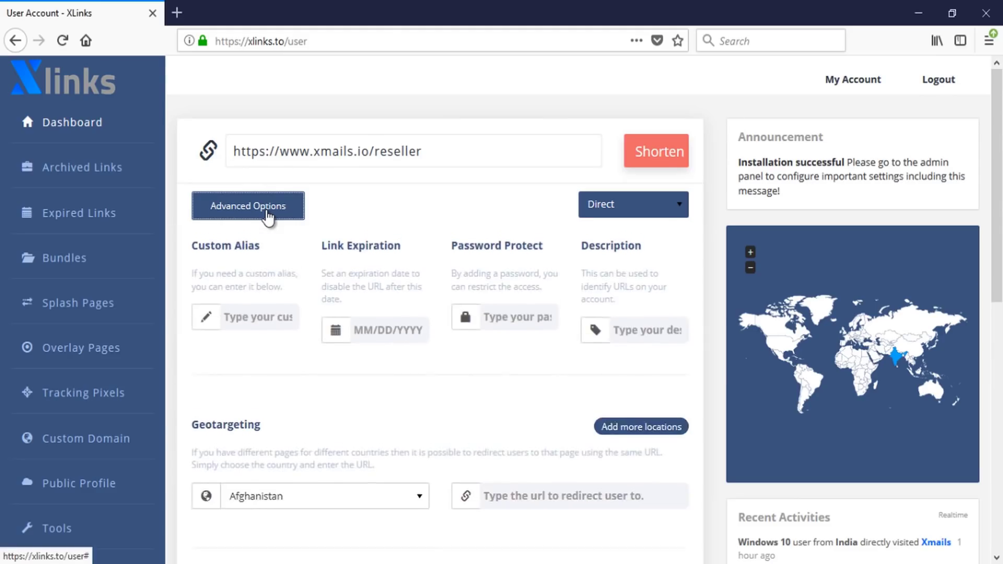
Give the xmails.io/reseller link a custom alias and an 11/30/2018 expiry date.
click(251, 325)
text(Xmails Promo)
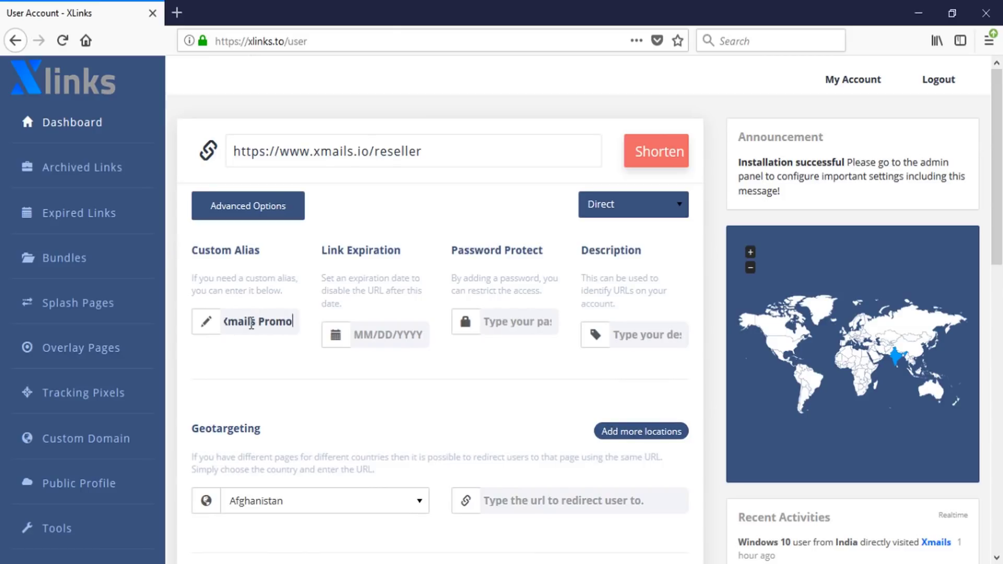
click(353, 336)
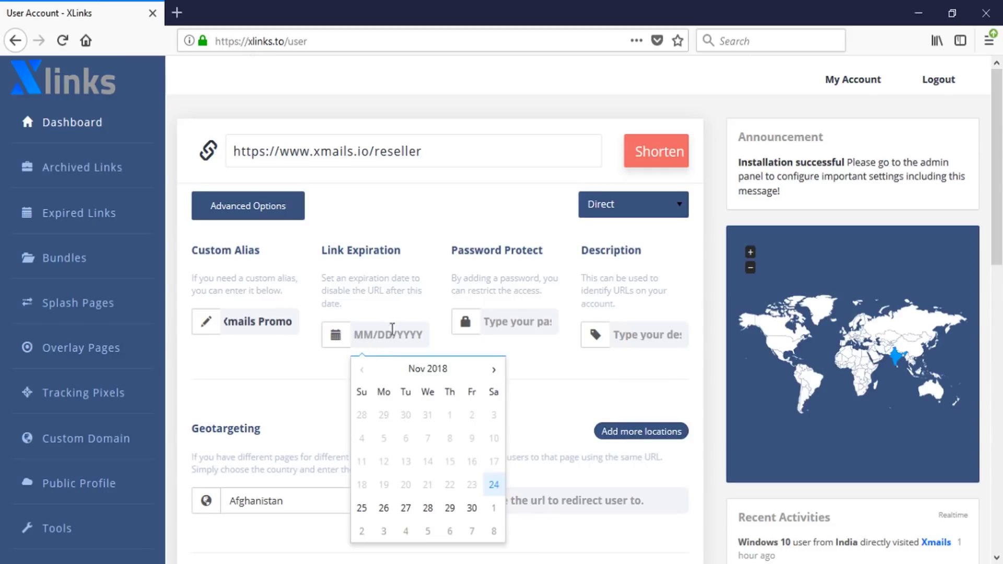
click(472, 509)
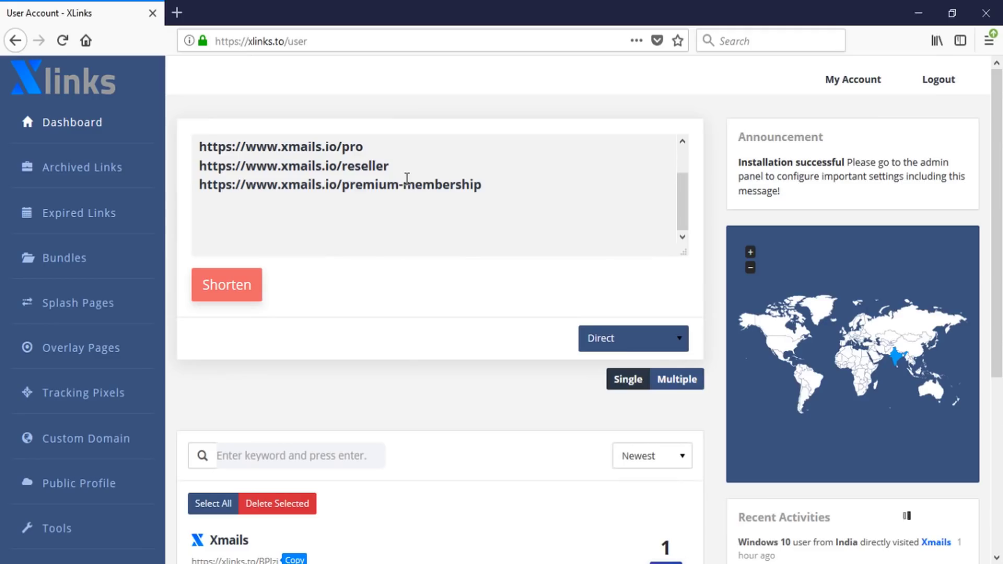
Bulk-shorten the listed xmails.io addresses into xlinks.to links like xlinks.to/boHNv.
scroll(406, 185, up, 2)
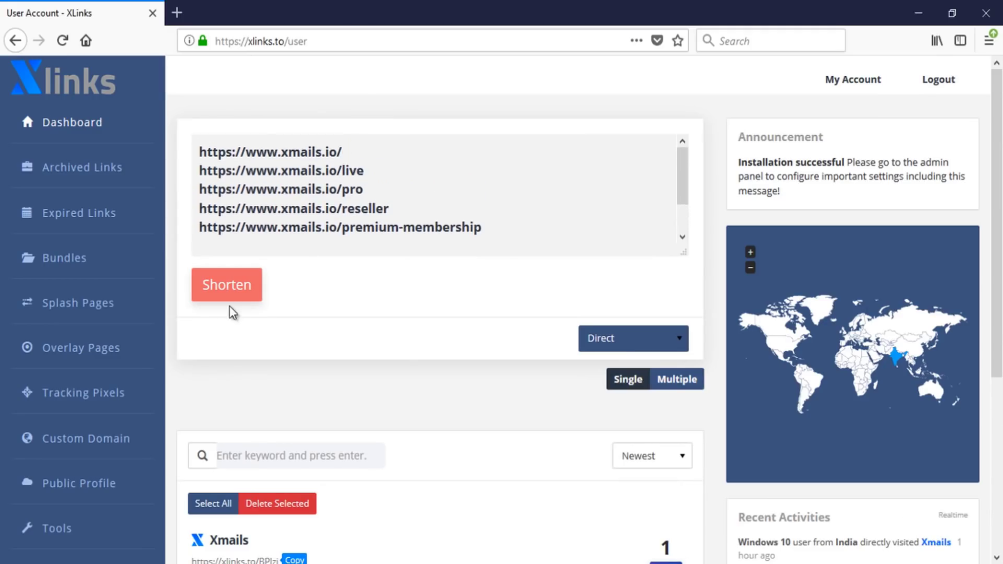
click(230, 285)
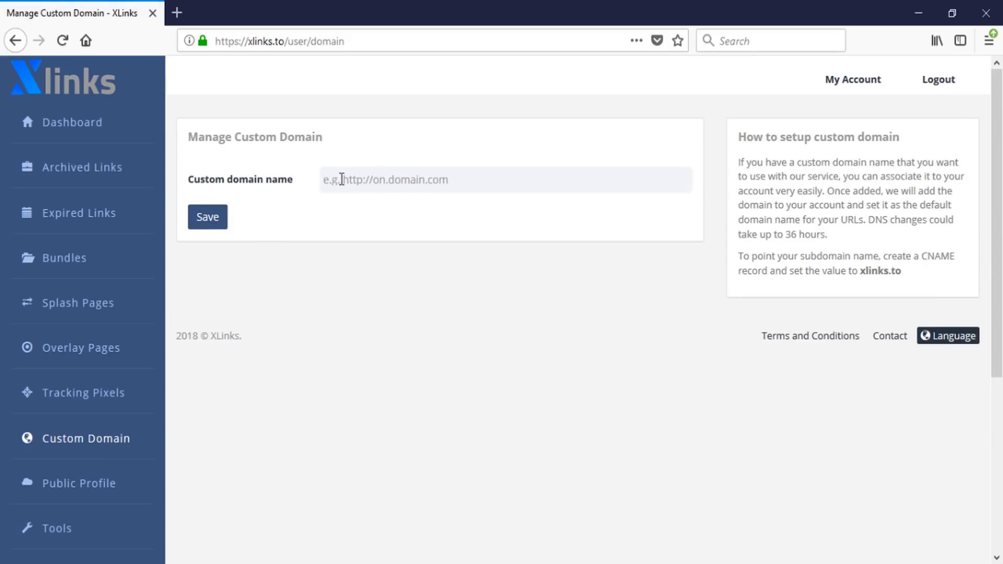
click(341, 180)
text(https://www.askforxmails.io/)
click(217, 219)
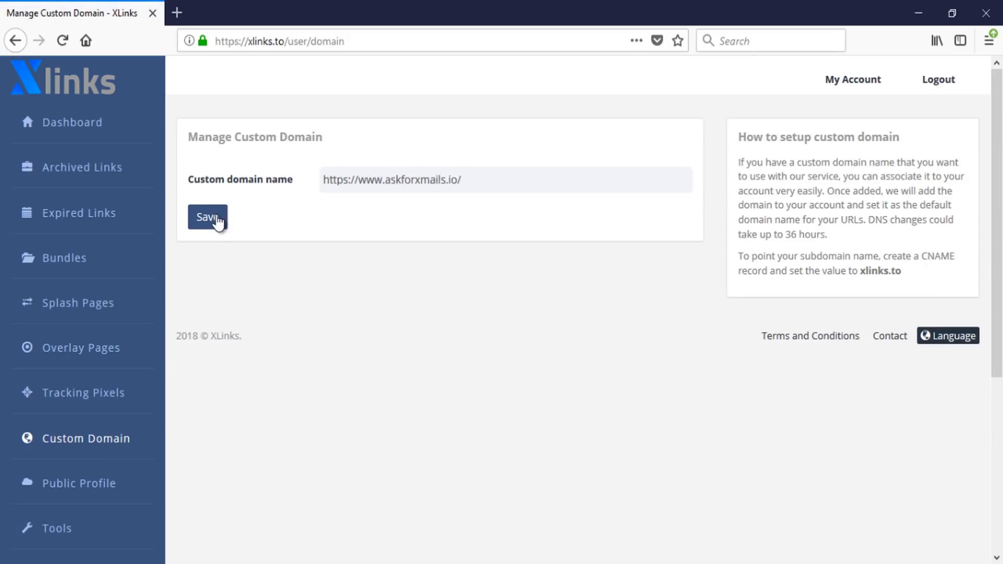